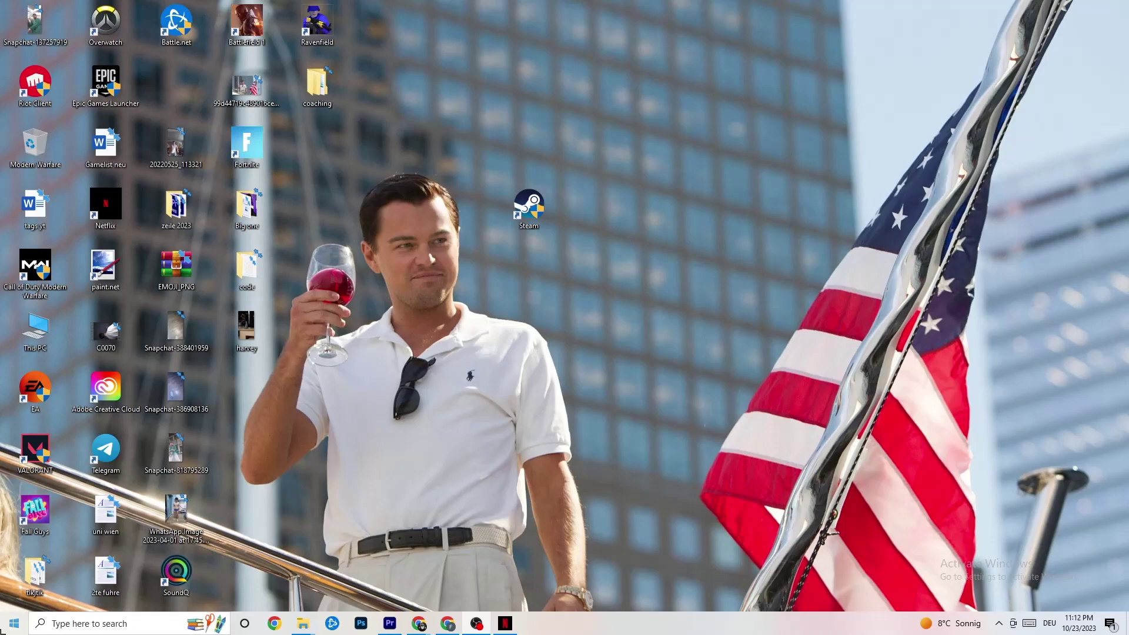
- Open the Start menu from the taskbar
click(12, 624)
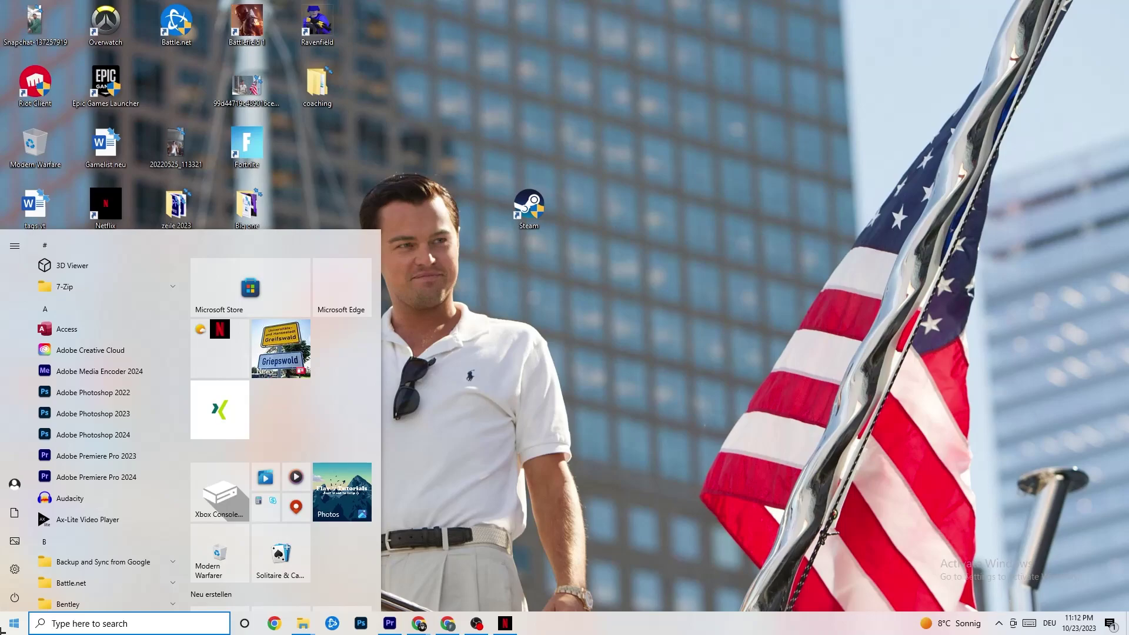
- Go to Settings' Network & Internet status page and open the network adapters list
click(13, 569)
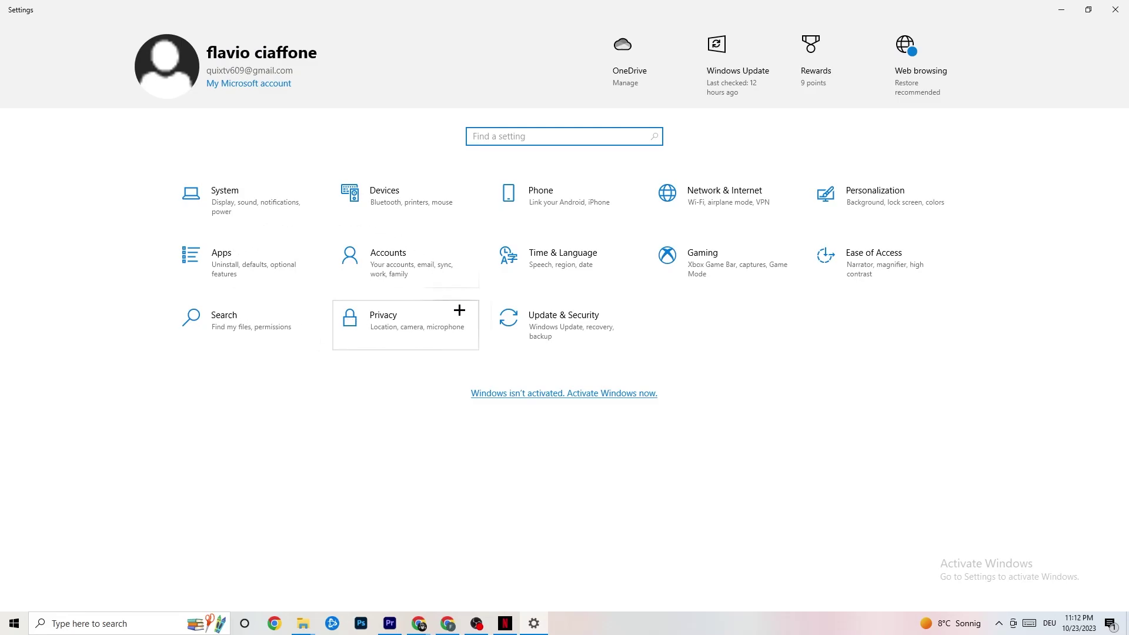
click(744, 198)
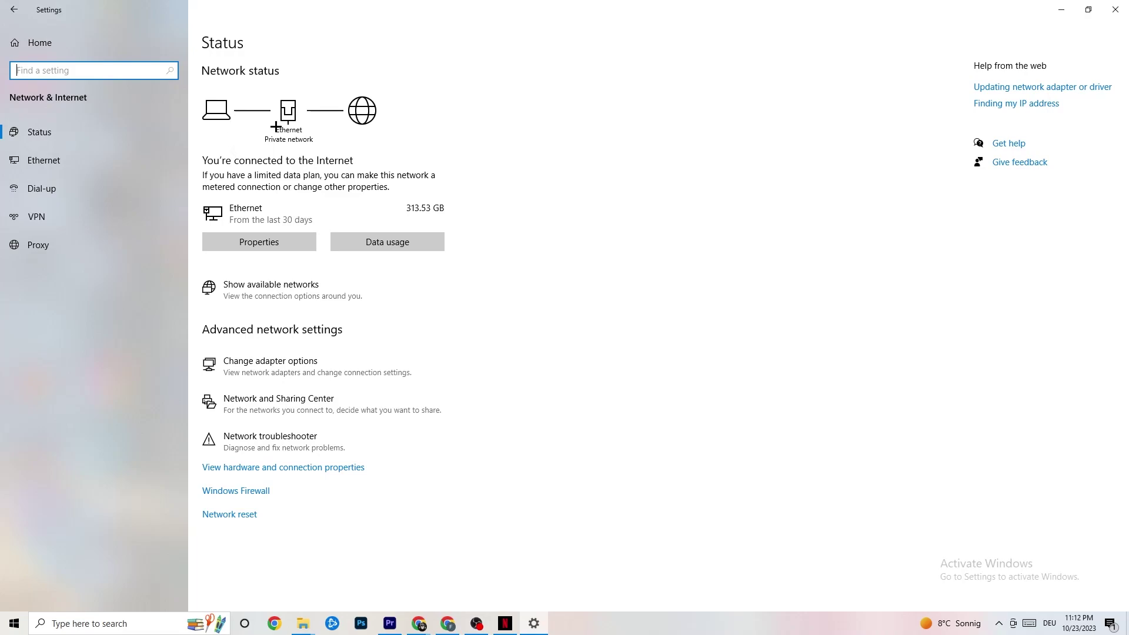
click(323, 356)
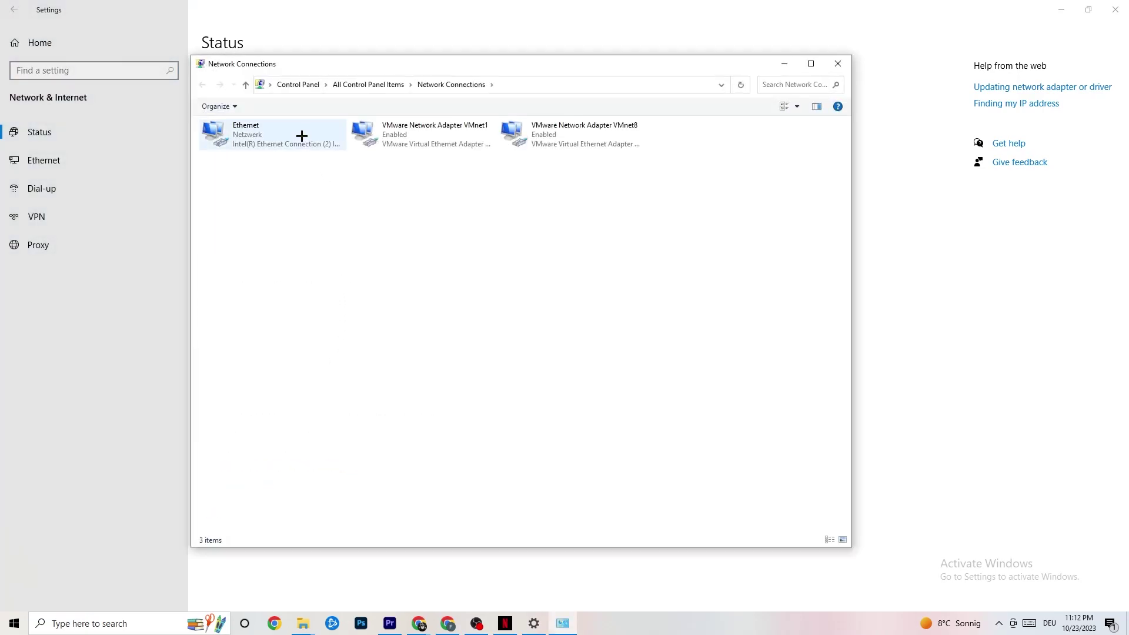
- Check the Ethernet adapter's status, then disable and re-enable Ethernet from its context menu
double_click(300, 135)
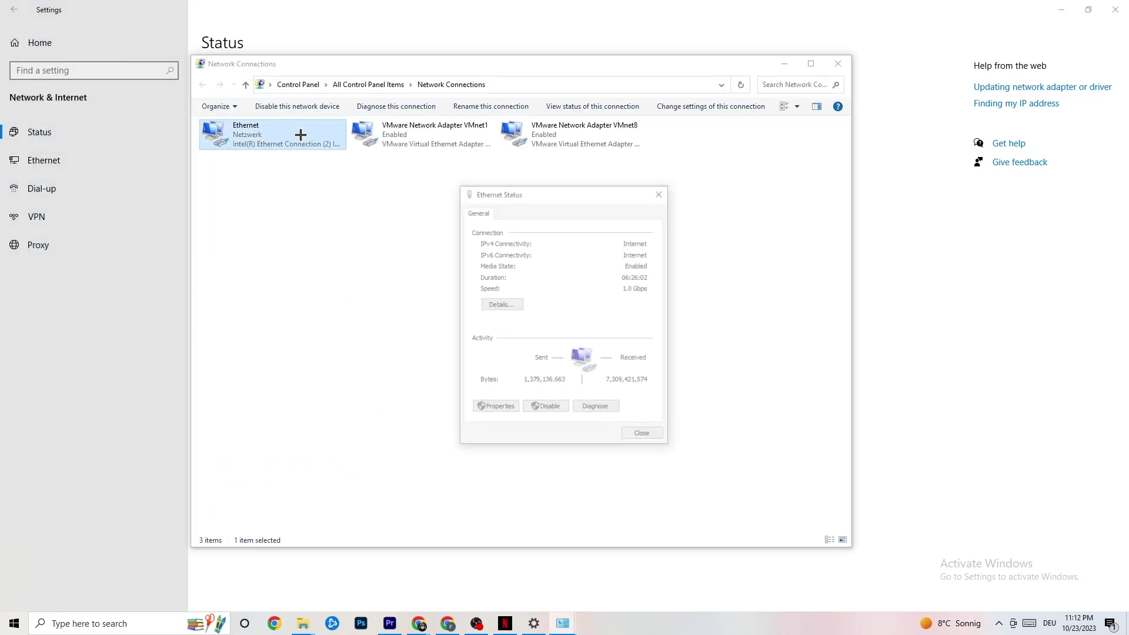
click(663, 194)
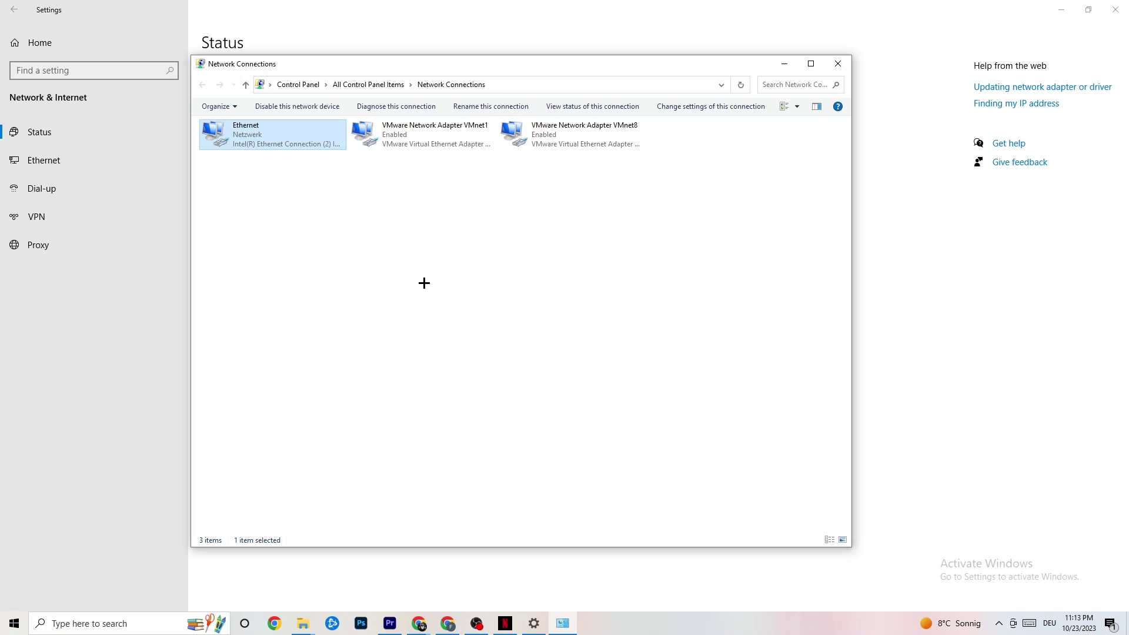
right_click(276, 142)
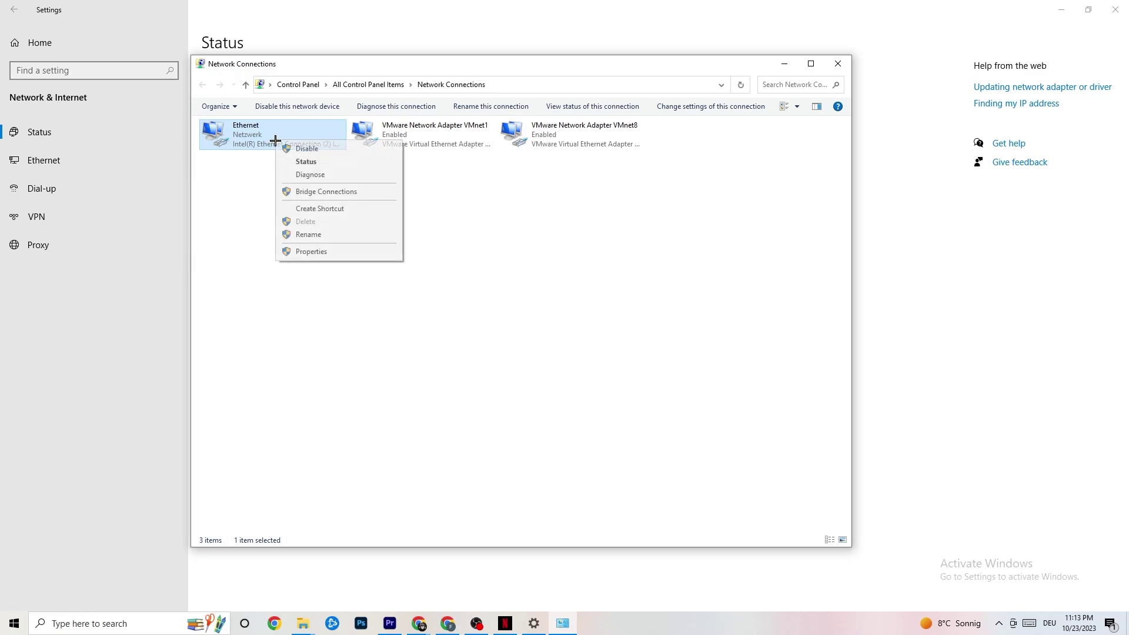
click(320, 149)
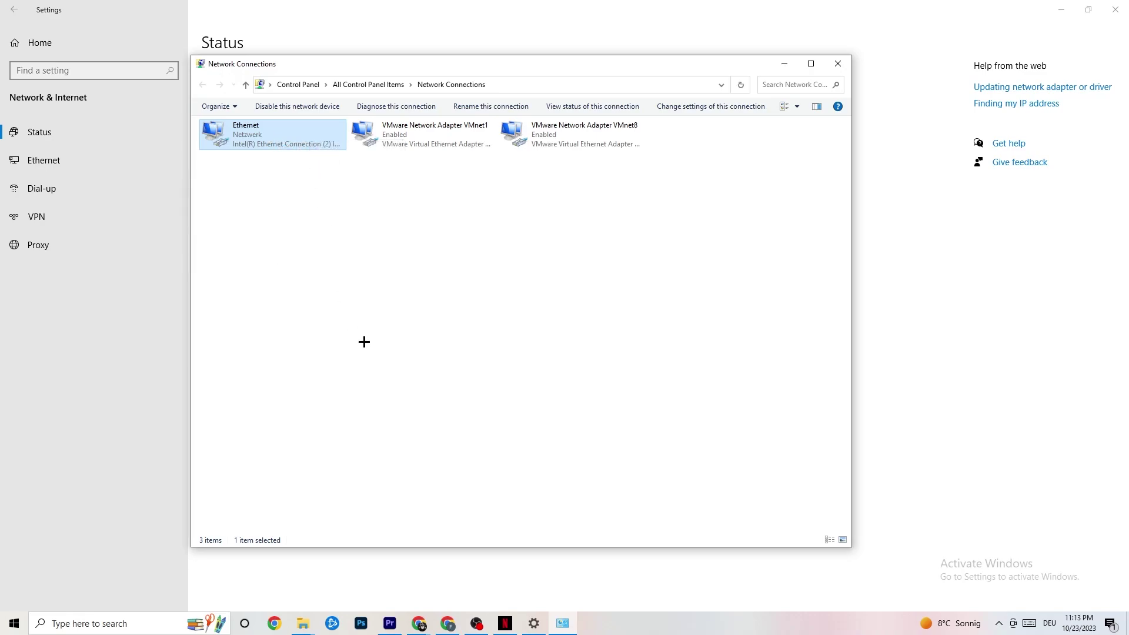
right_click(274, 140)
click(302, 149)
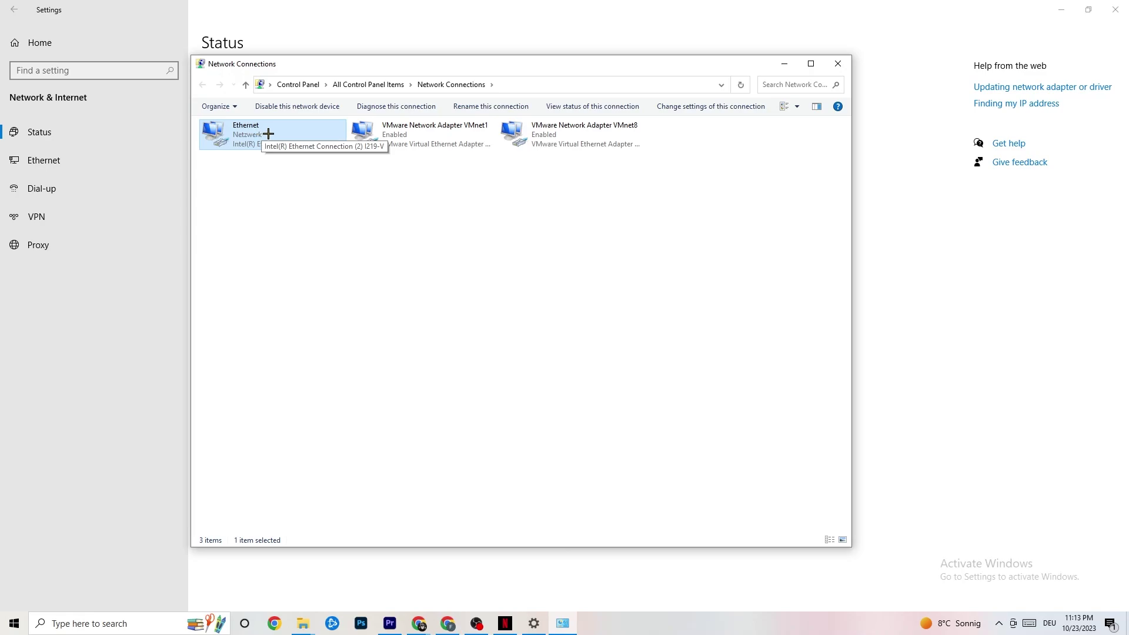
- Close Network Connections and open Network and Sharing Center maximized
click(839, 64)
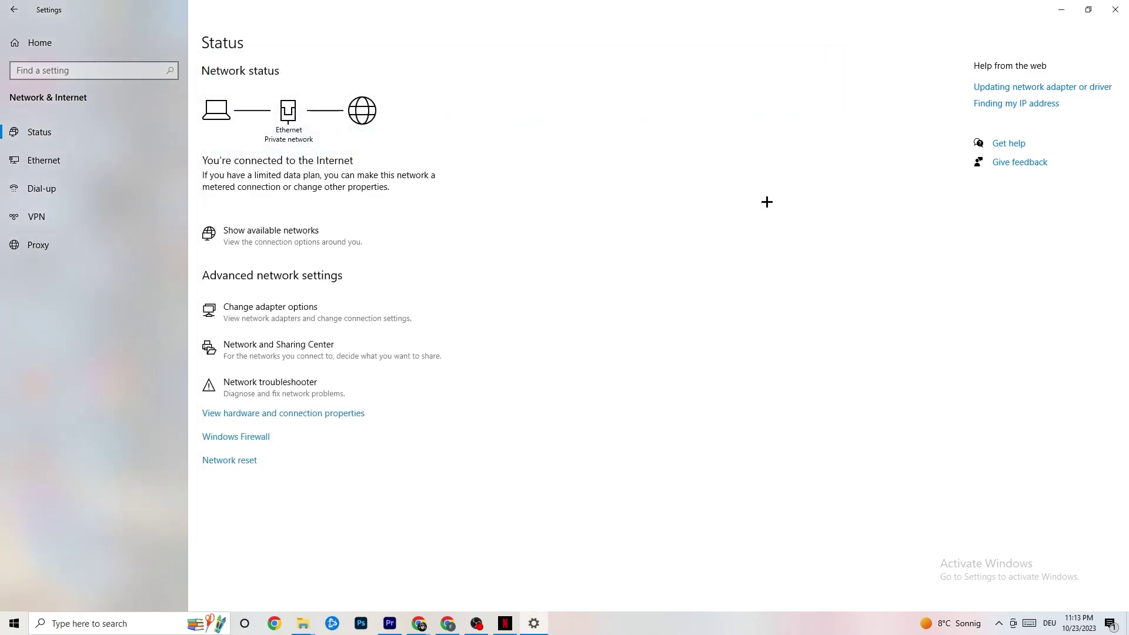
click(280, 349)
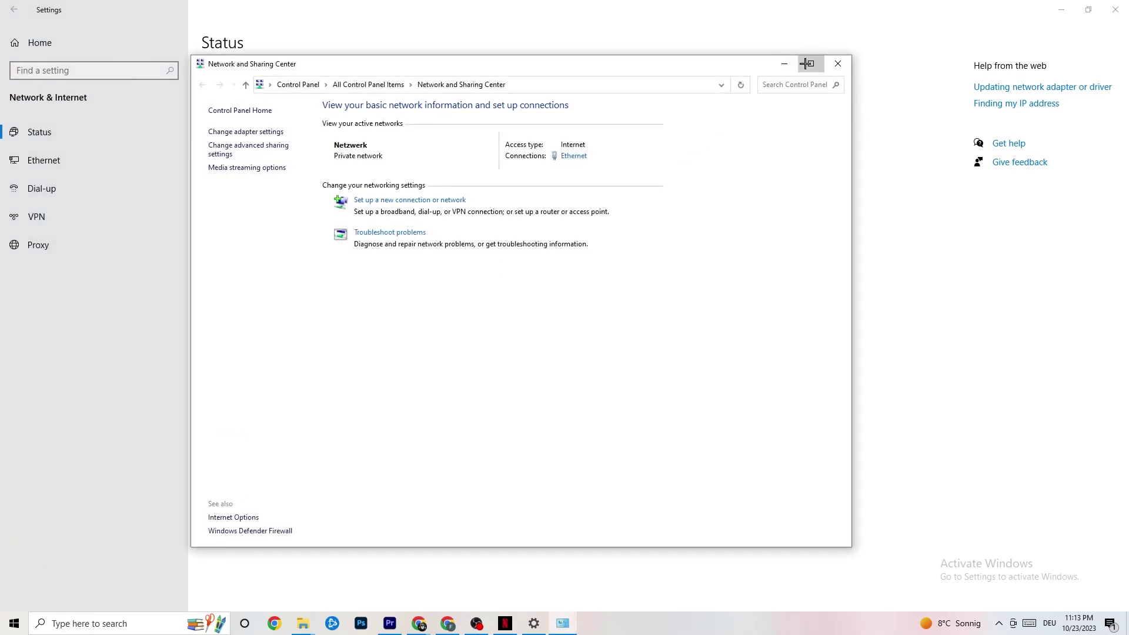
click(811, 64)
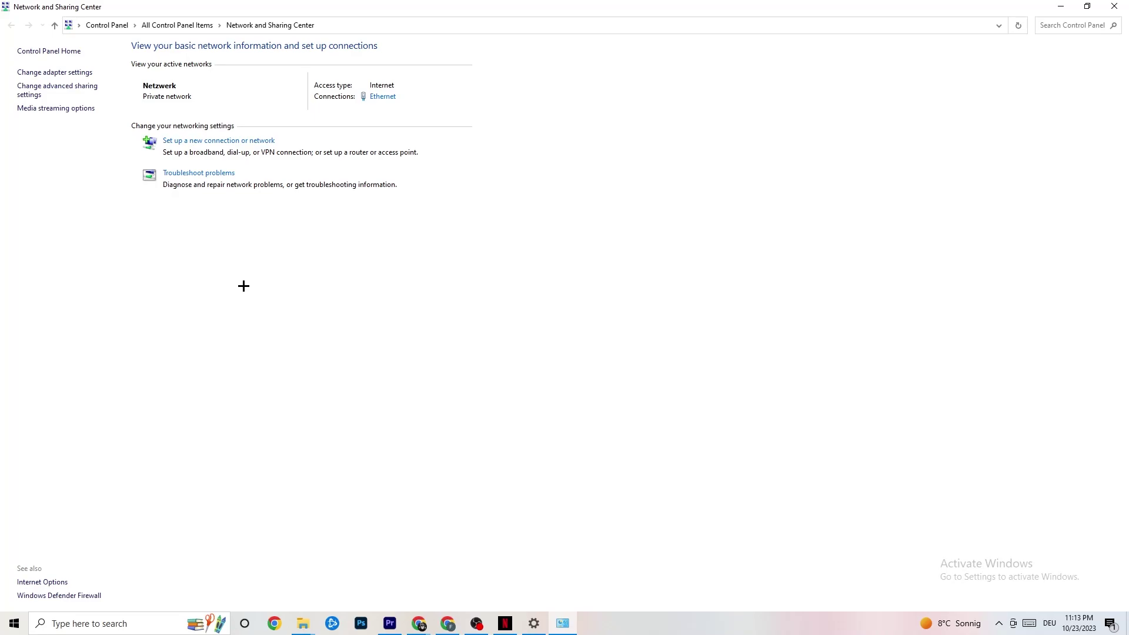
click(217, 174)
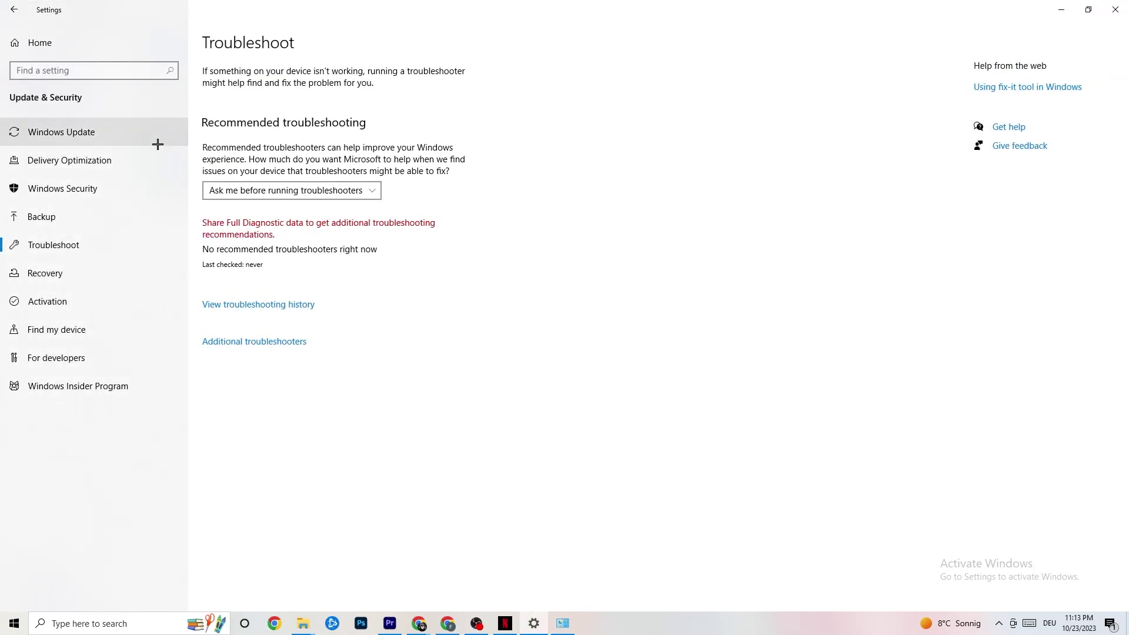
mouse_move(563, 624)
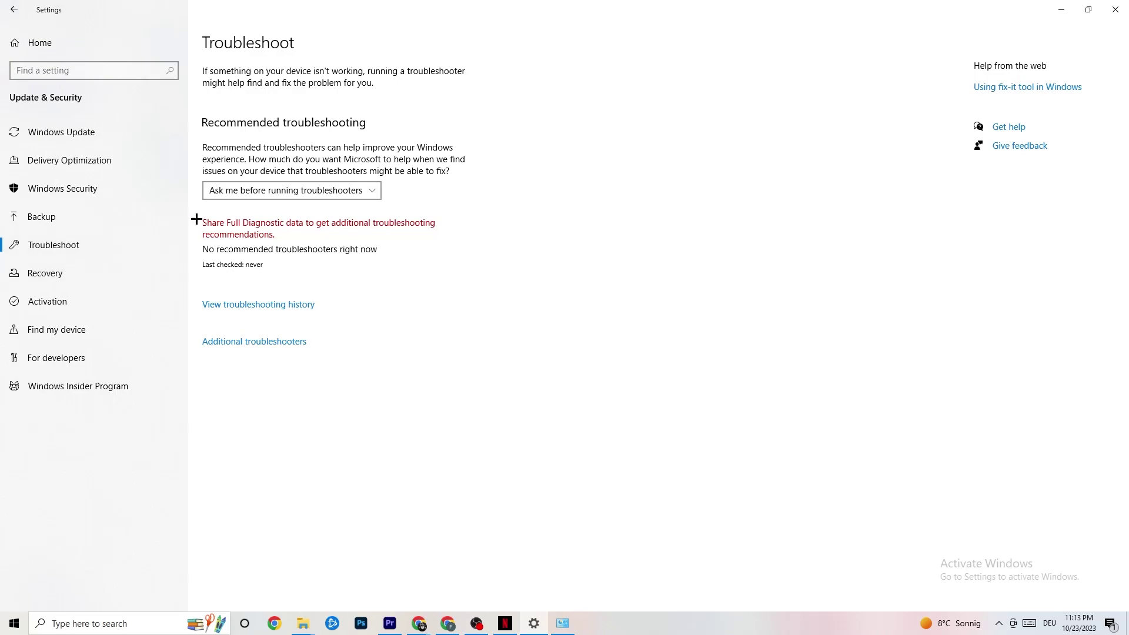
click(1104, 3)
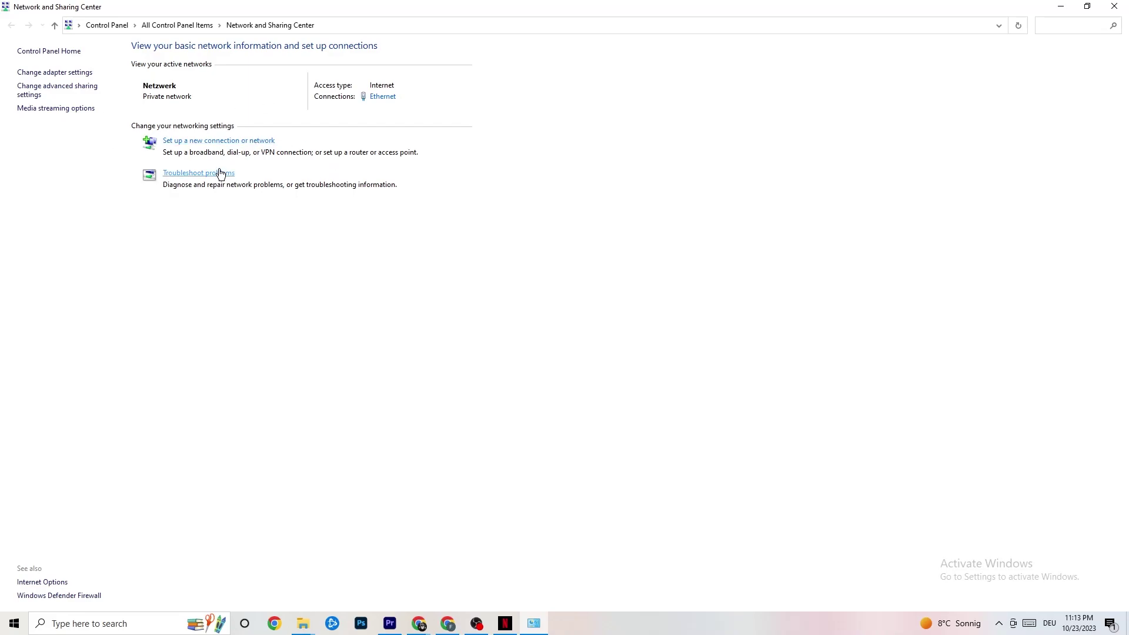
- Open the Ethernet status and view its TCP/IPv4 properties with automatic IP and DNS
click(383, 97)
drag(549, 191, 368, 172)
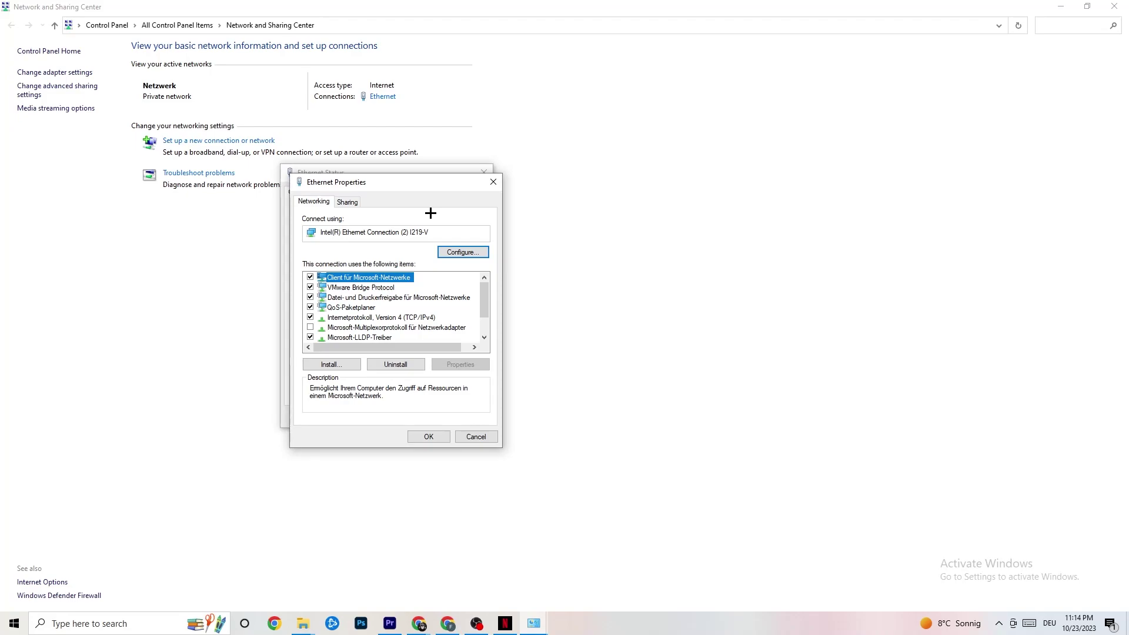
drag(385, 182, 448, 118)
scroll(423, 239, down, 1)
scroll(423, 247, up, 1)
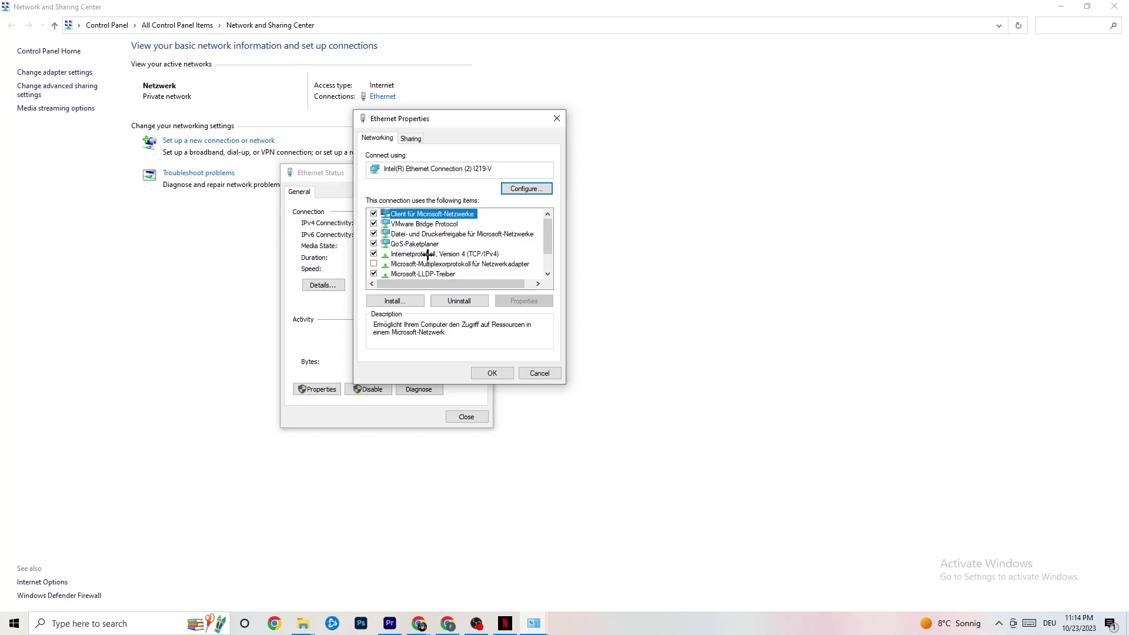
double_click(429, 255)
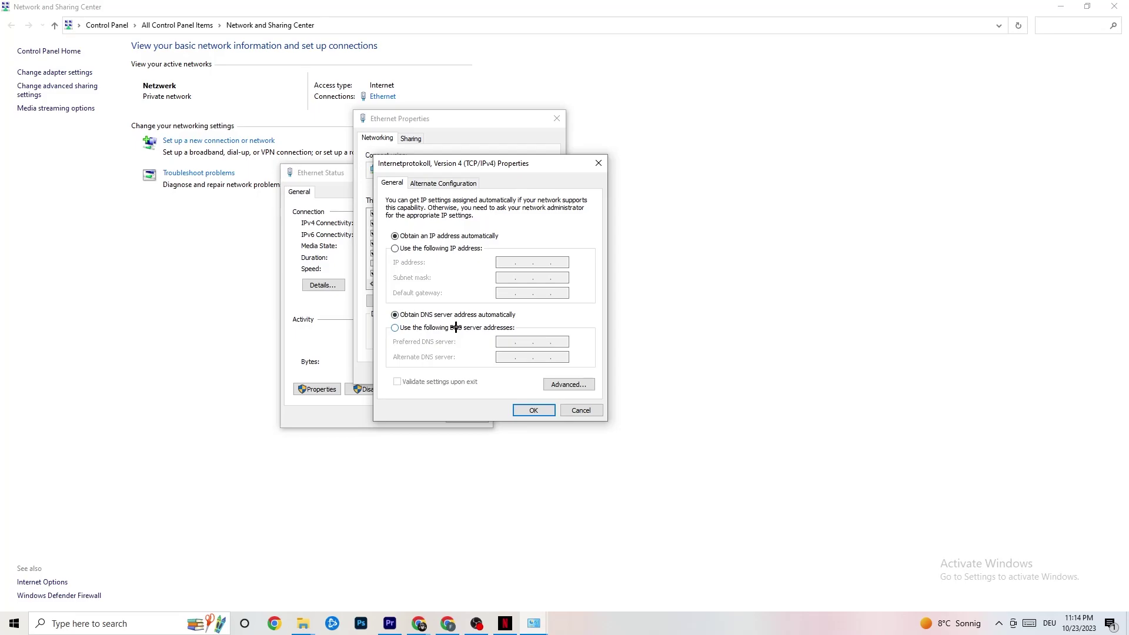
- Select manual DNS server addresses, then close the IPv4, Ethernet and Sharing Center windows unsaved
click(395, 328)
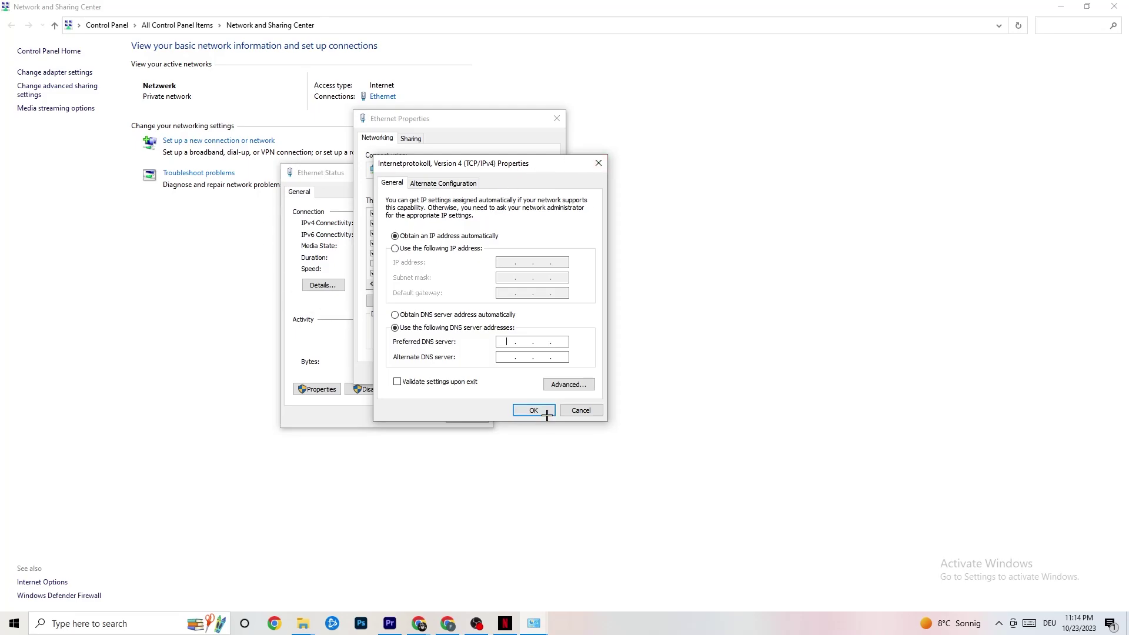
click(599, 163)
click(557, 119)
click(486, 172)
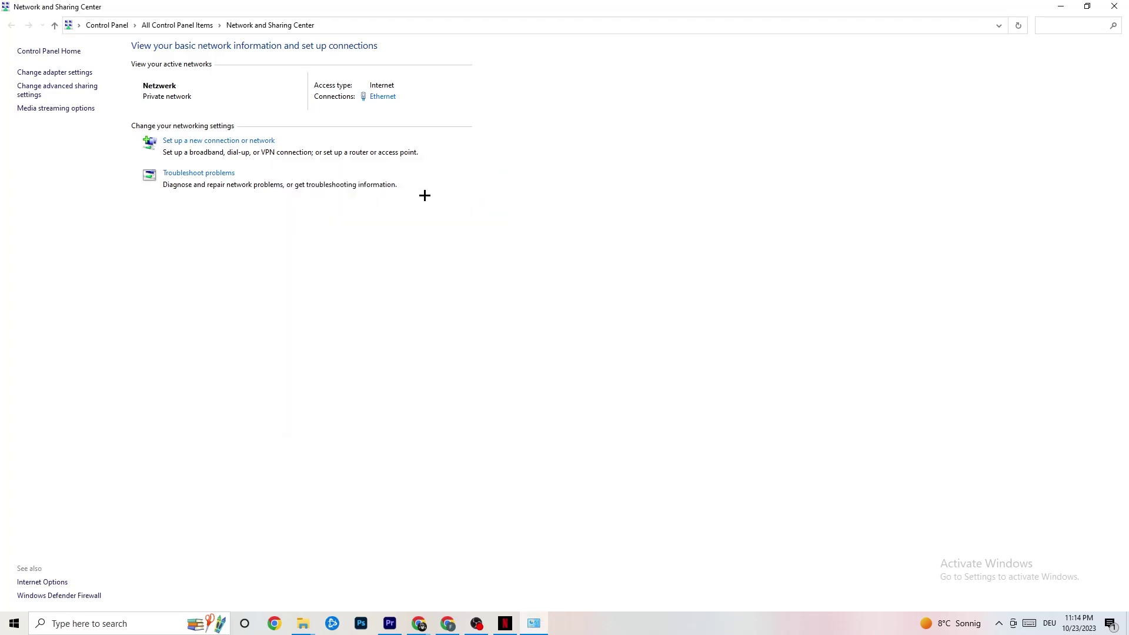
click(1114, 5)
- Reopen Settings on Network & Internet Status and look up help on updating the network adapter driver
click(14, 623)
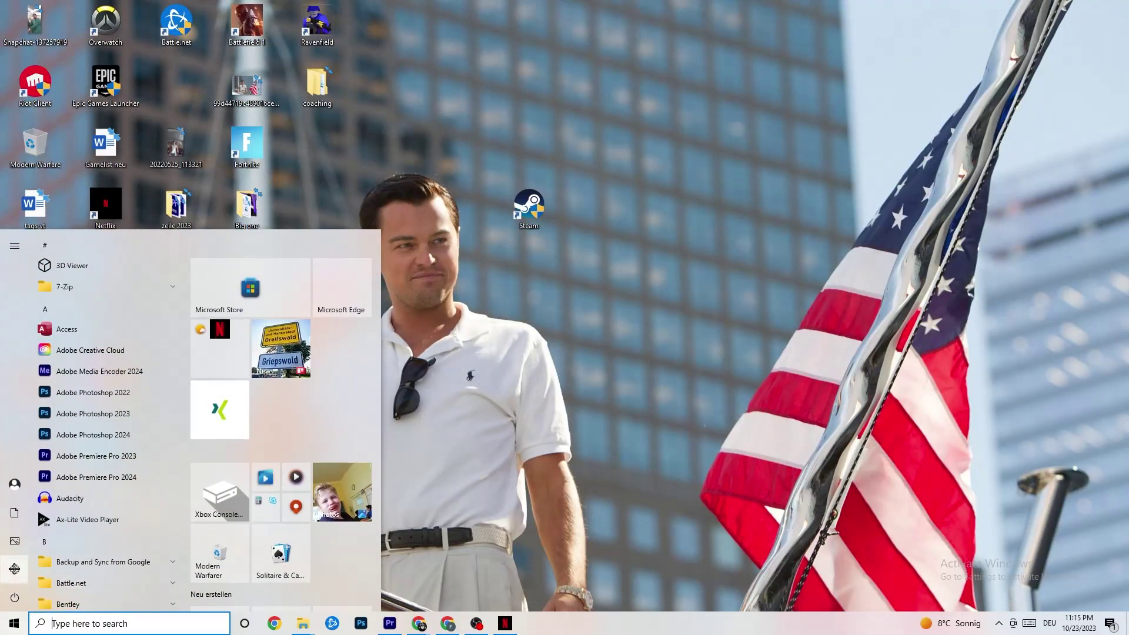
click(16, 567)
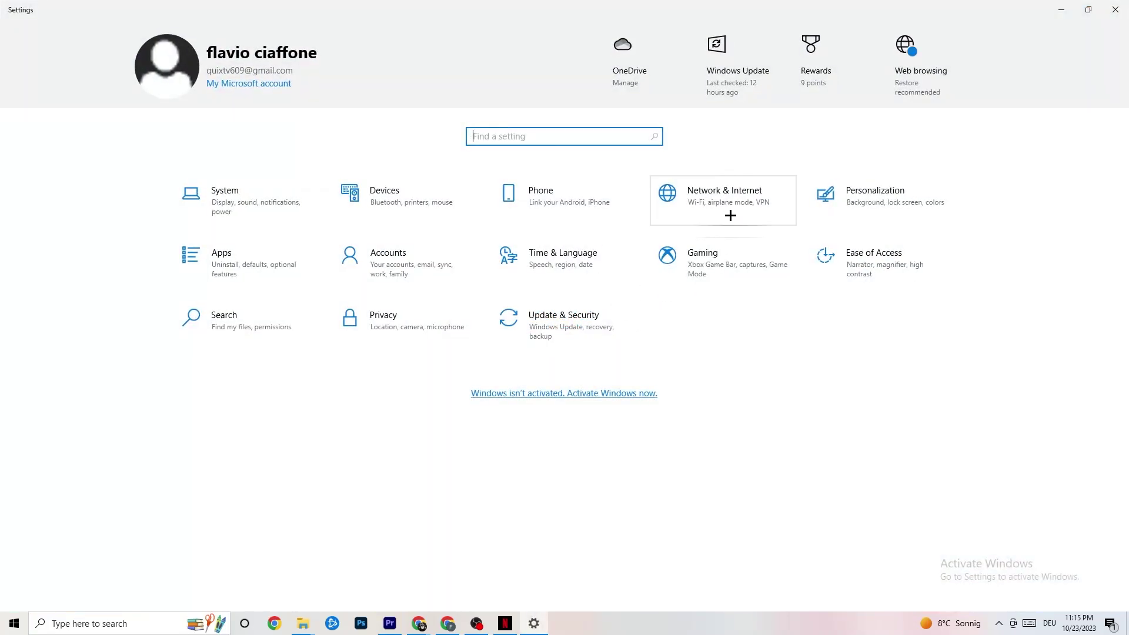
click(724, 194)
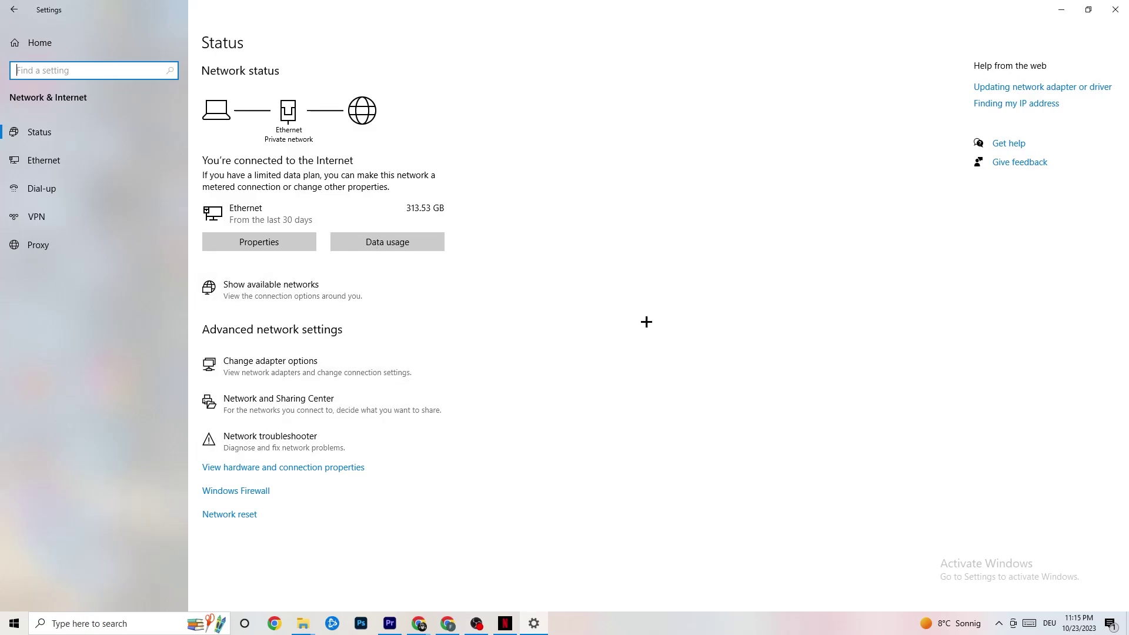
click(1045, 94)
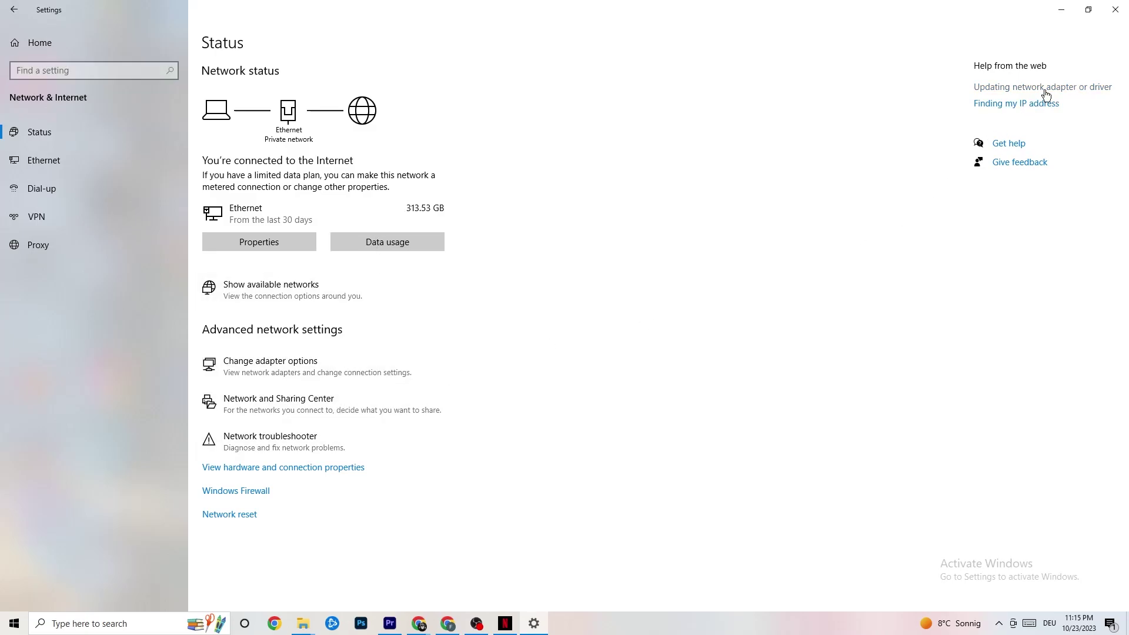
drag(319, 106, 550, 73)
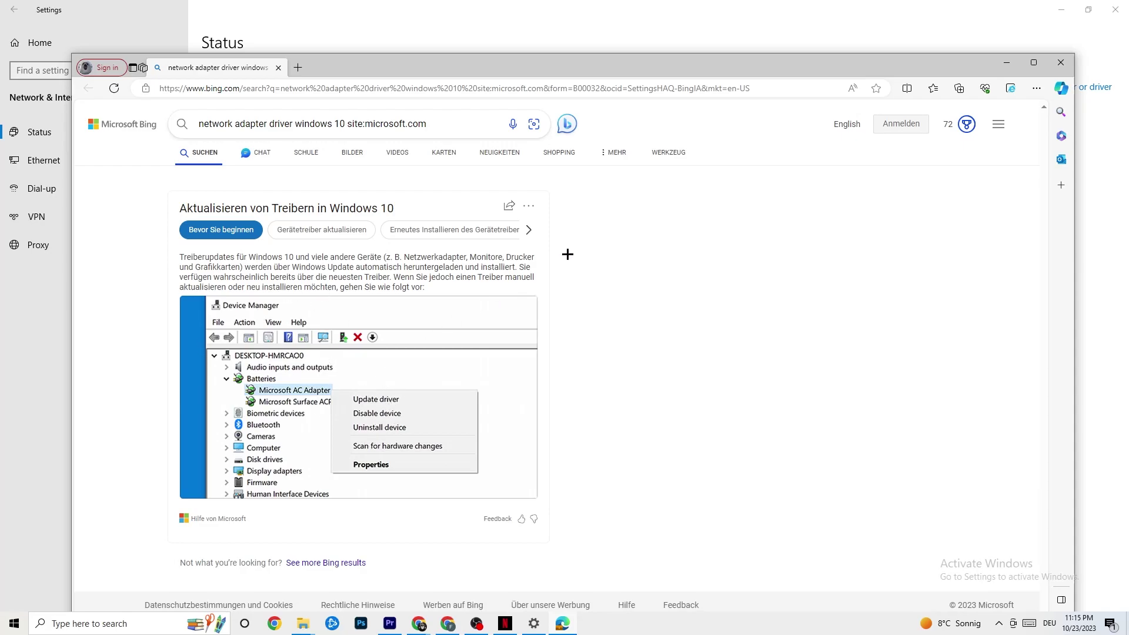
click(1069, 64)
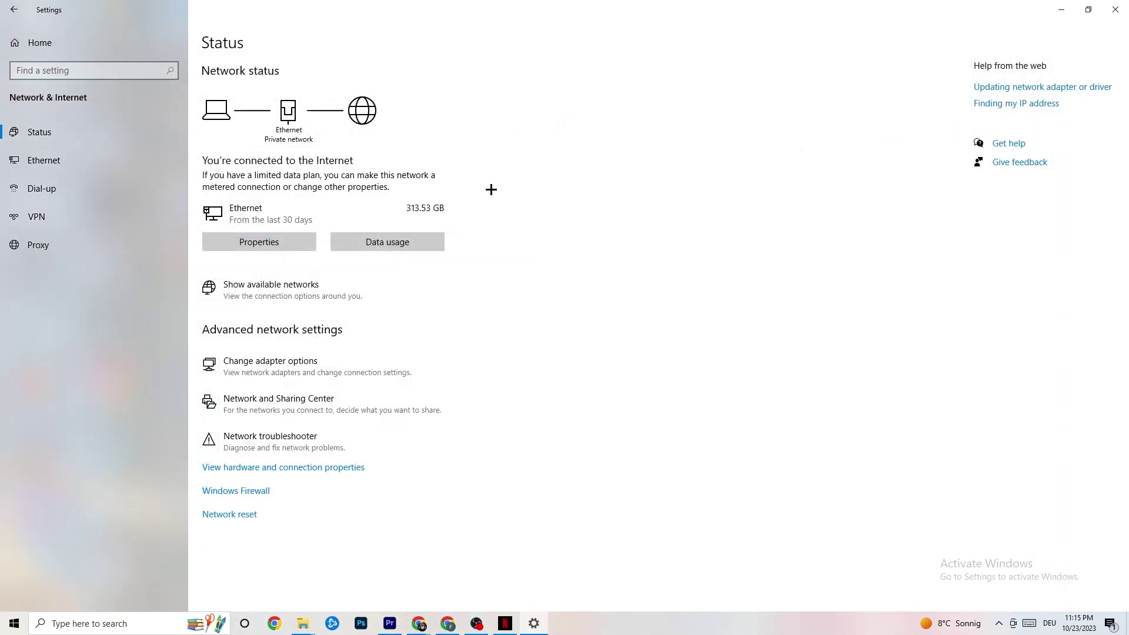
- Show the available networks to confirm Netzwerk is connected, then close Settings
click(340, 292)
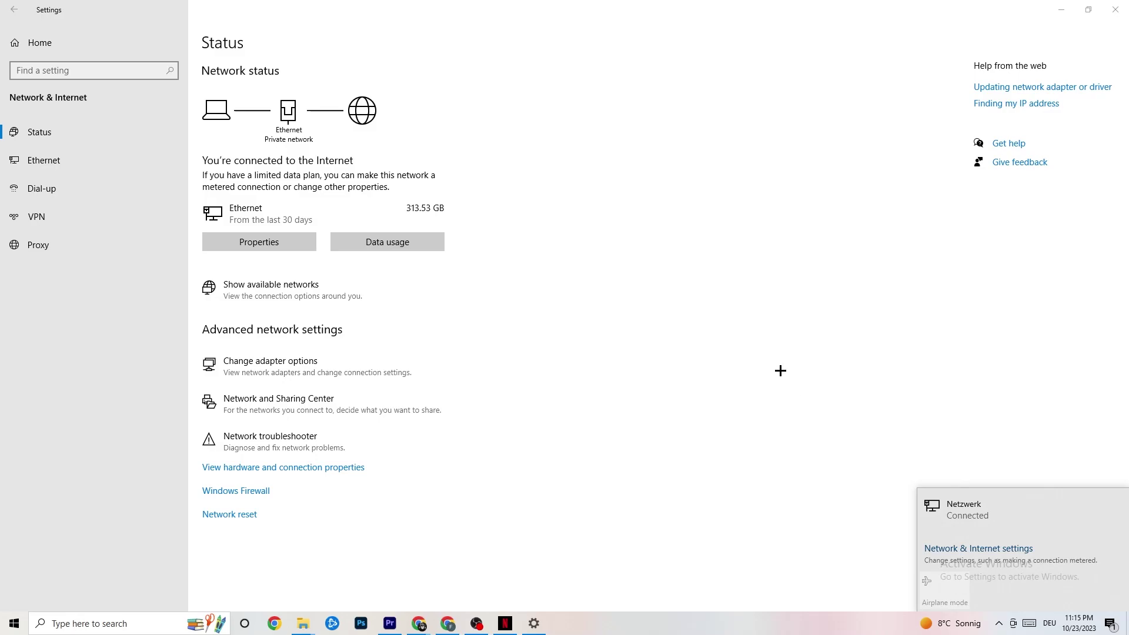
click(697, 353)
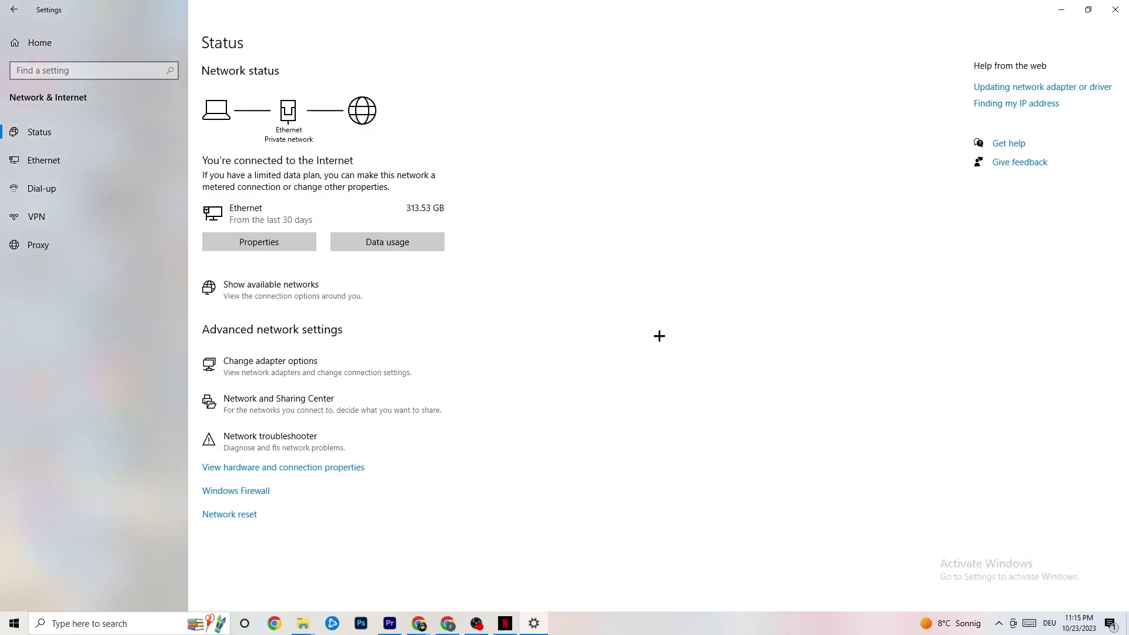
click(1116, 10)
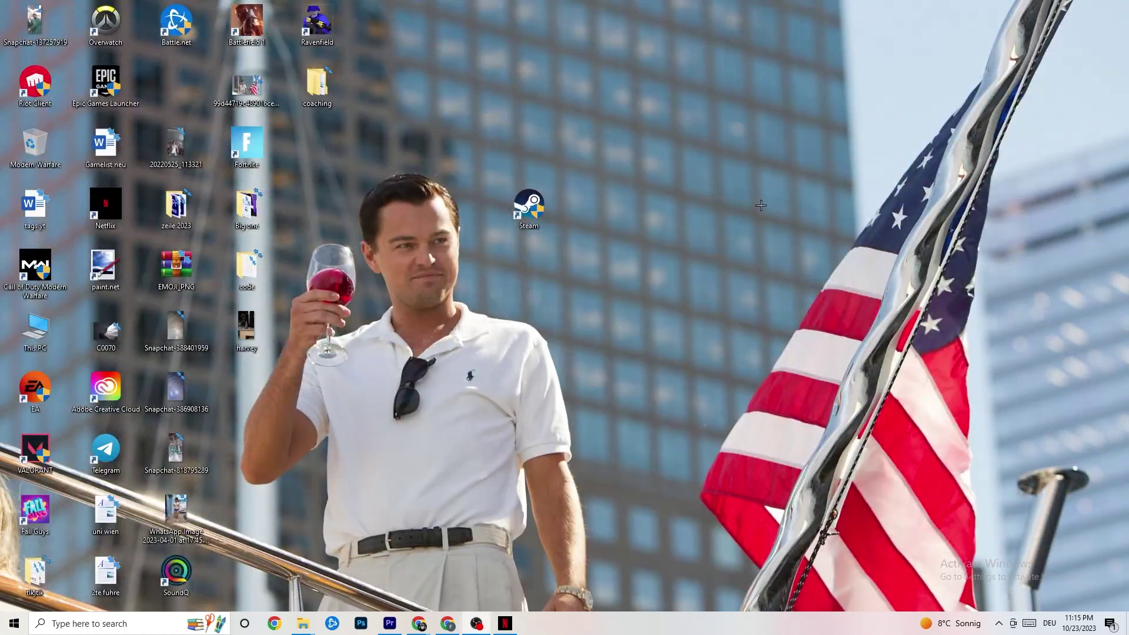
- Reopen Settings on Windows Update, showing the PC up to date, last checked today at 11:00 AM
click(14, 624)
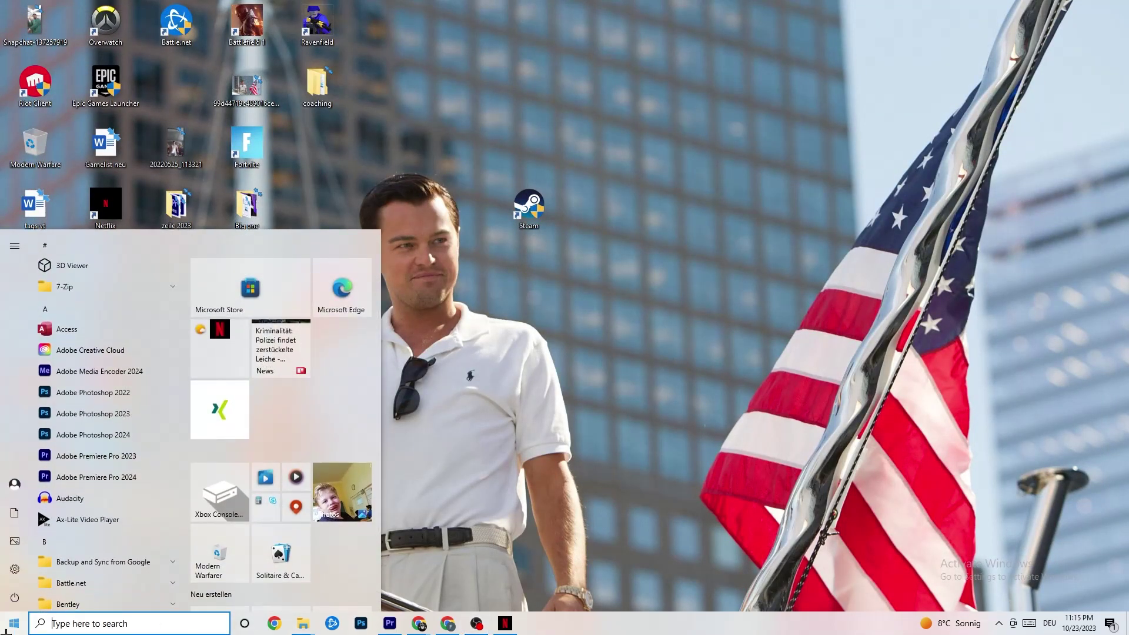
click(23, 578)
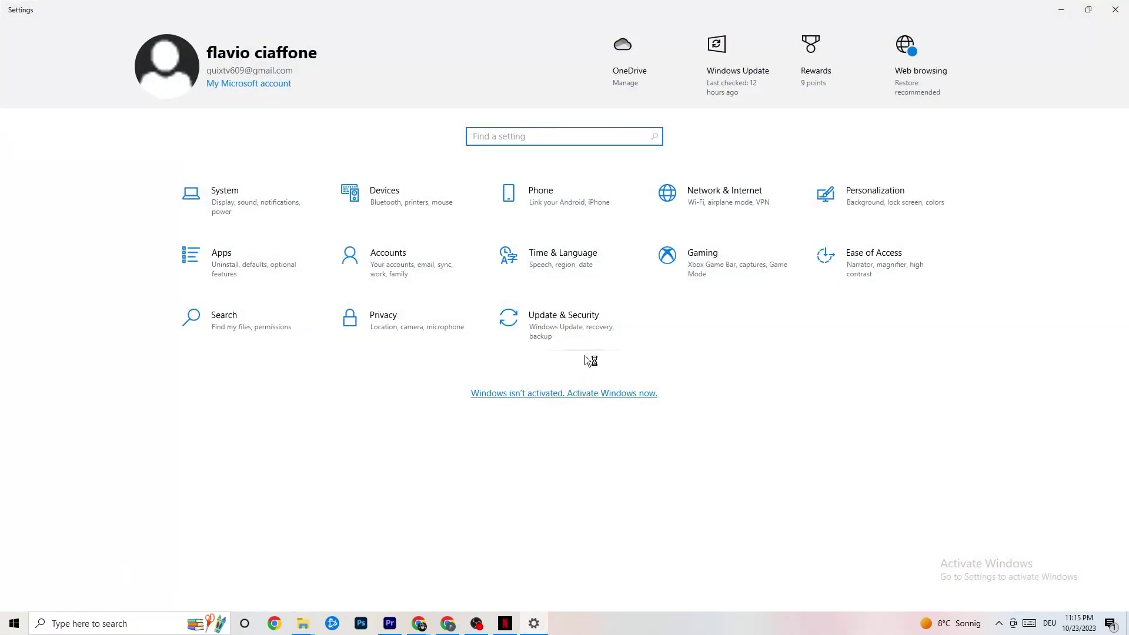
click(588, 335)
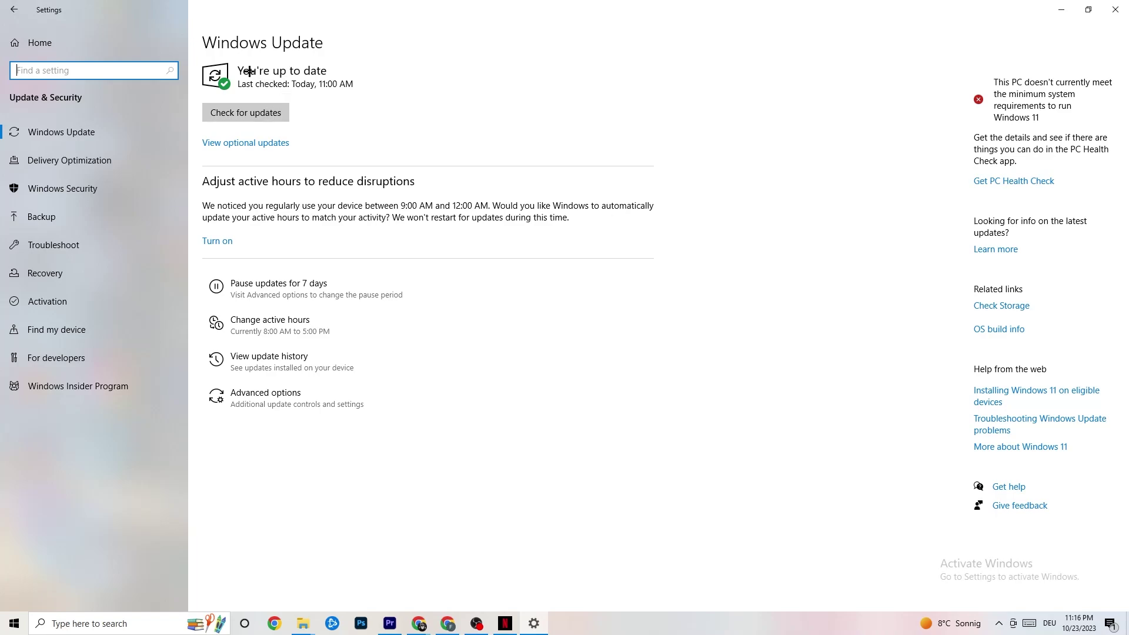
click(335, 71)
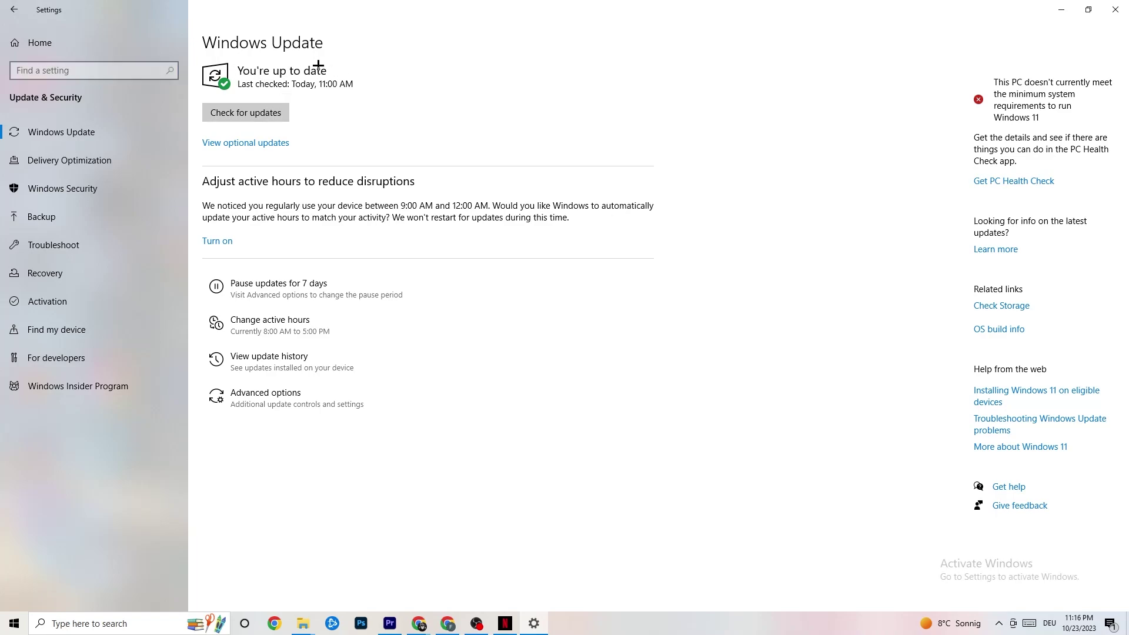